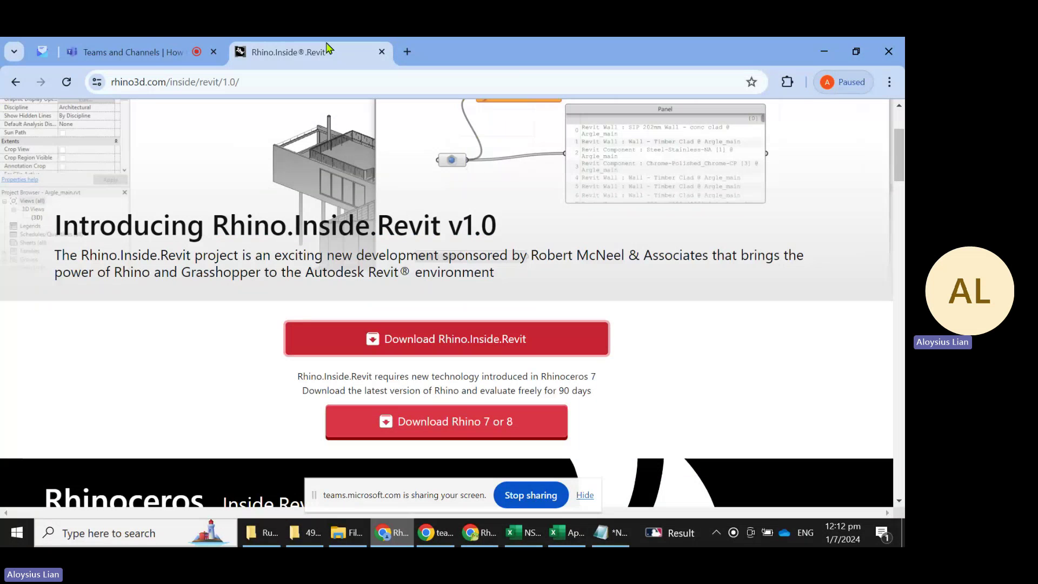
- Return to the Google results for 'rhino inside revit' and dismiss the search suggestions
click(15, 86)
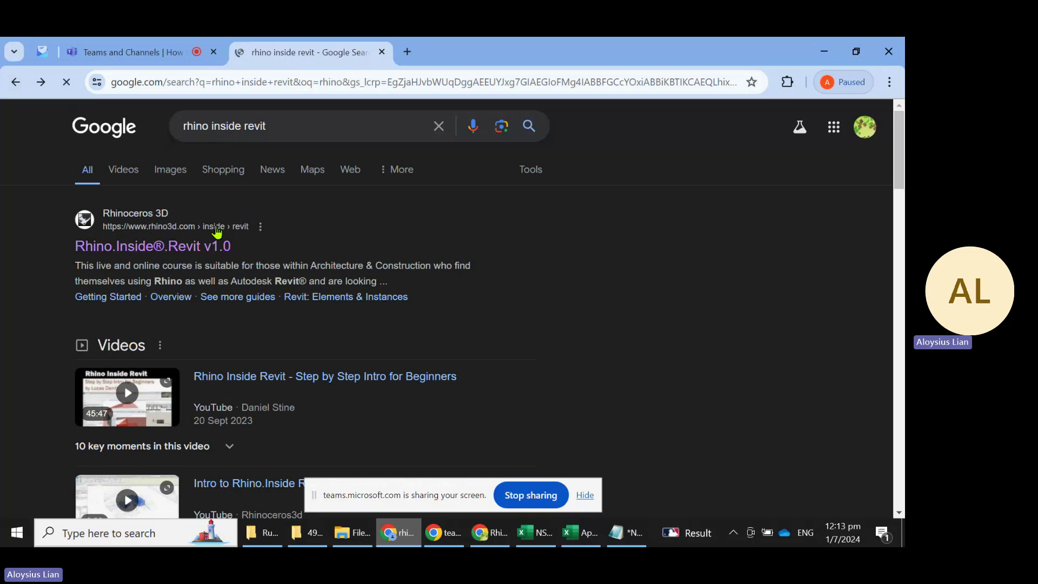
click(18, 250)
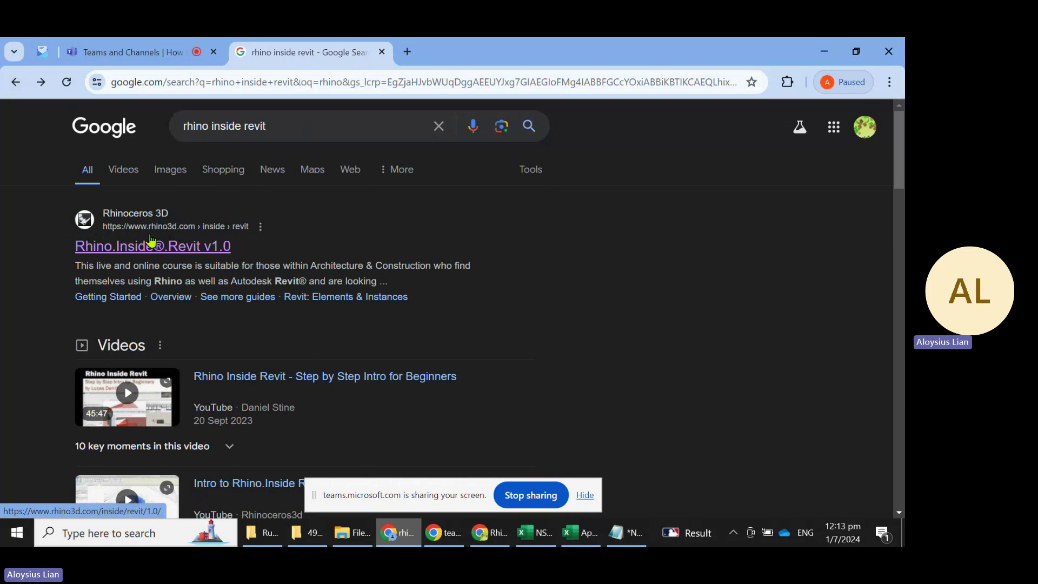
- Open the Rhino.Inside®.Revit v1.0 result and go to its Download Rhino.Inside.Revit page
click(131, 247)
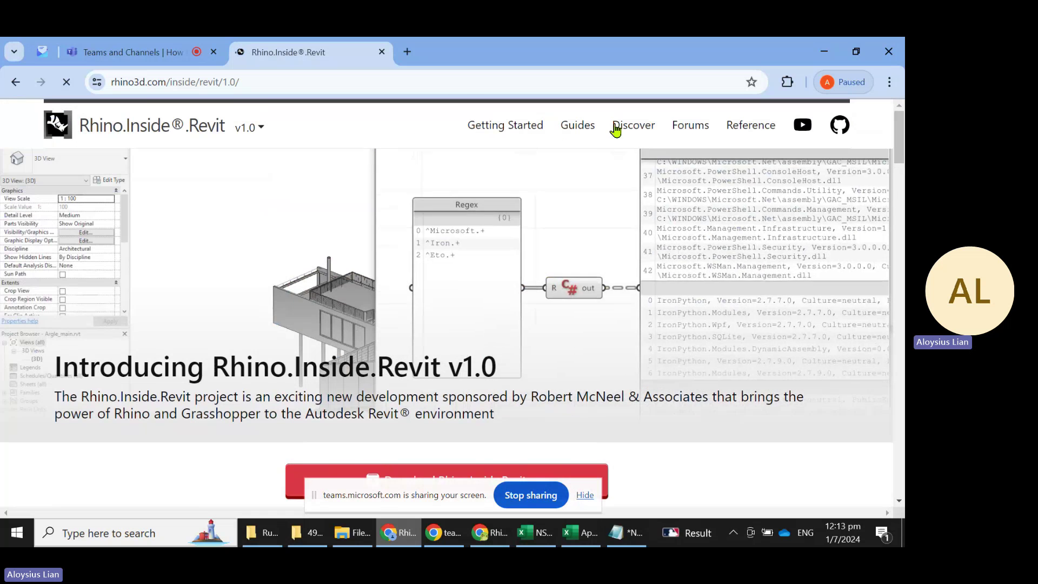
scroll(574, 253, down, 3)
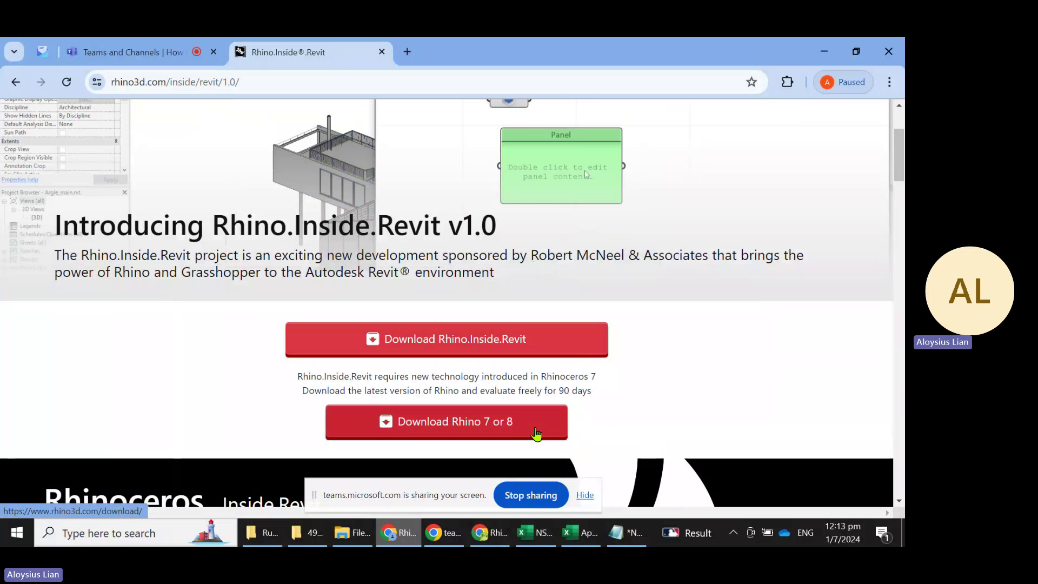
click(447, 340)
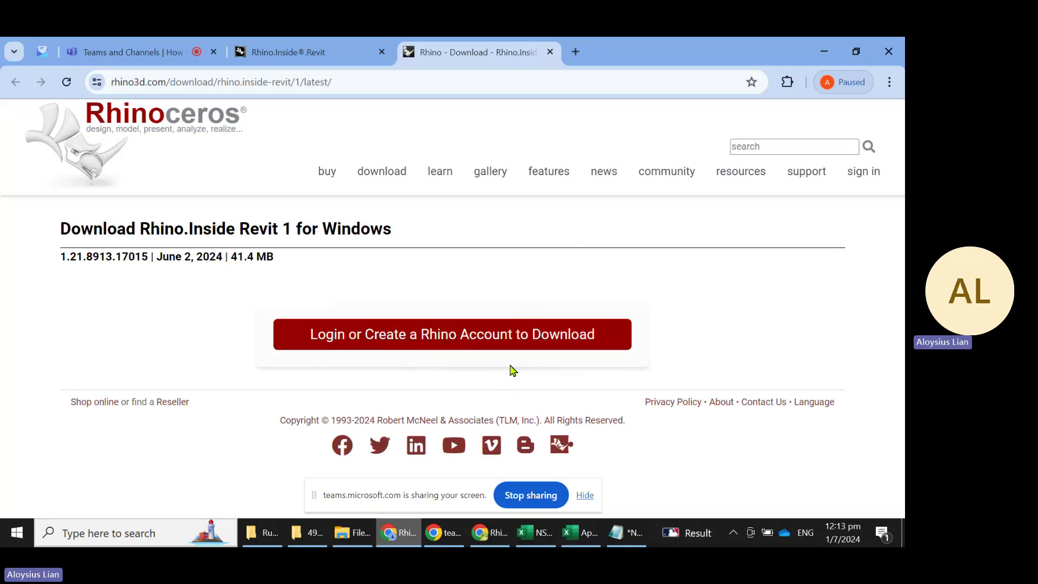
- Skip the duplicate download and show the existing RhinoInside.Revit installer in its Desktop folder
click(456, 538)
click(483, 535)
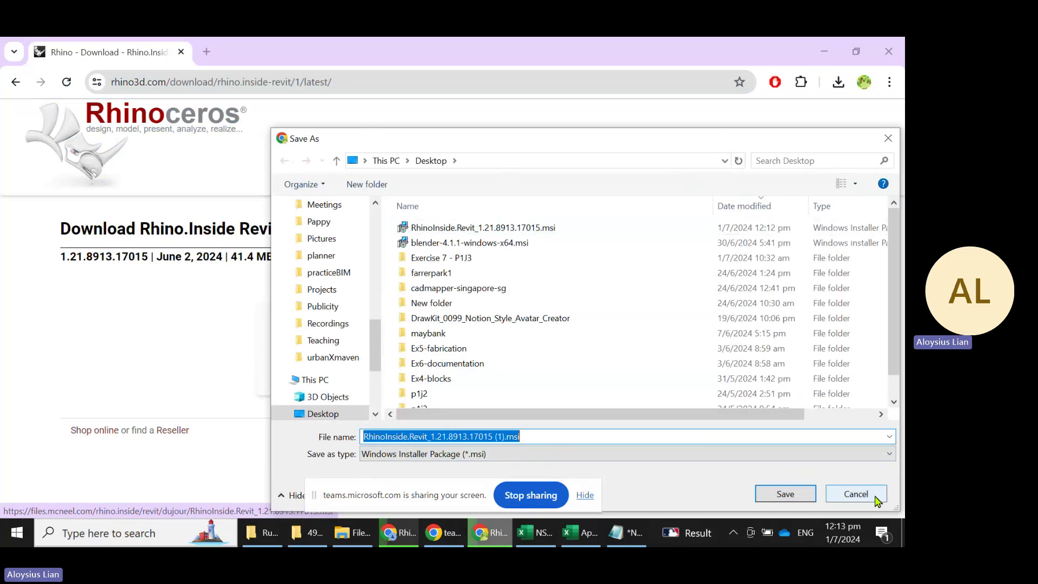
click(856, 494)
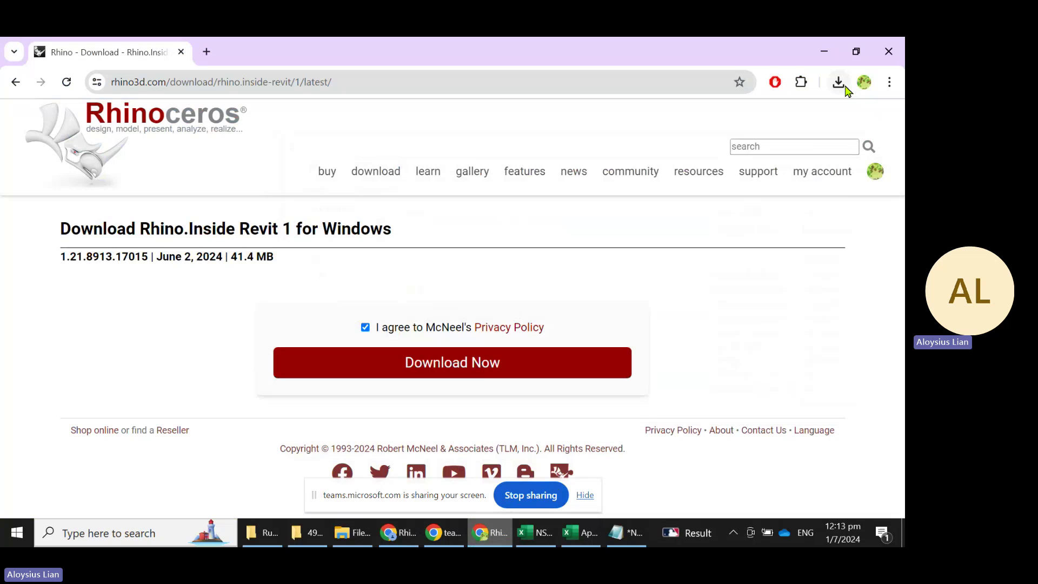
click(844, 86)
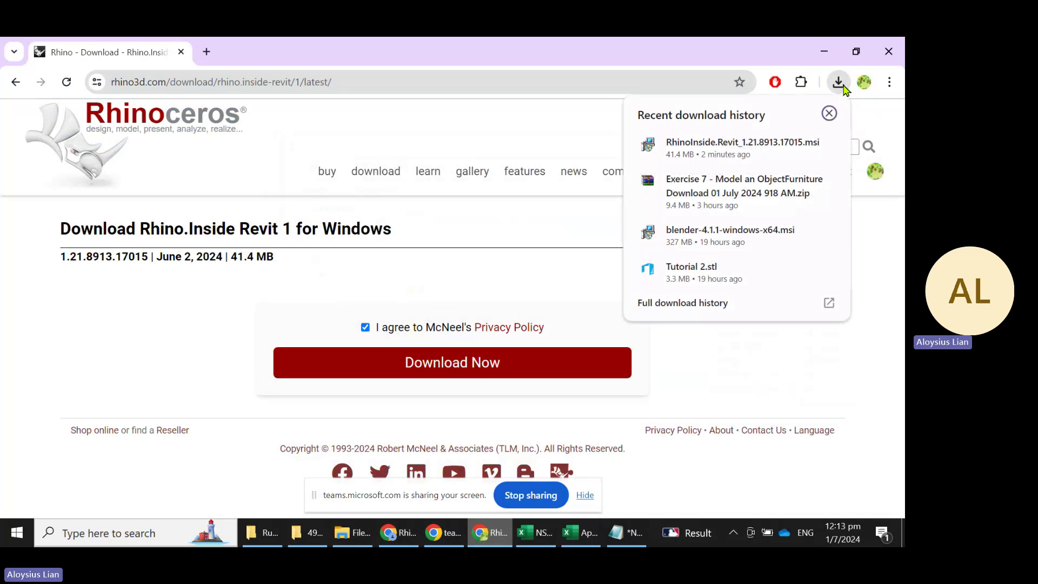
click(795, 152)
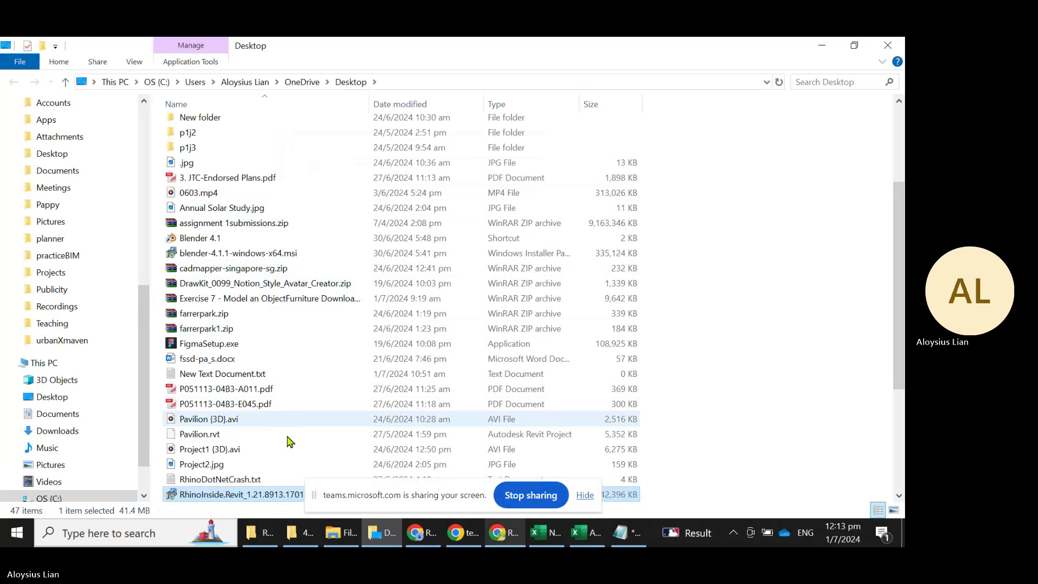
- Install Rhino.Inside for Autodesk Revit from the .msi, accepting the license terms
double_click(281, 495)
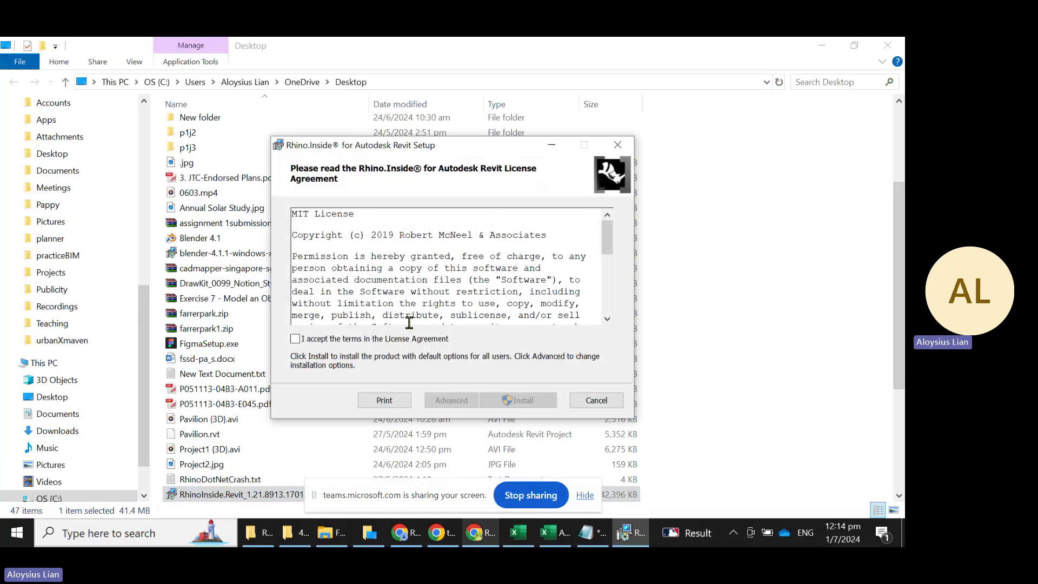
drag(607, 239, 608, 306)
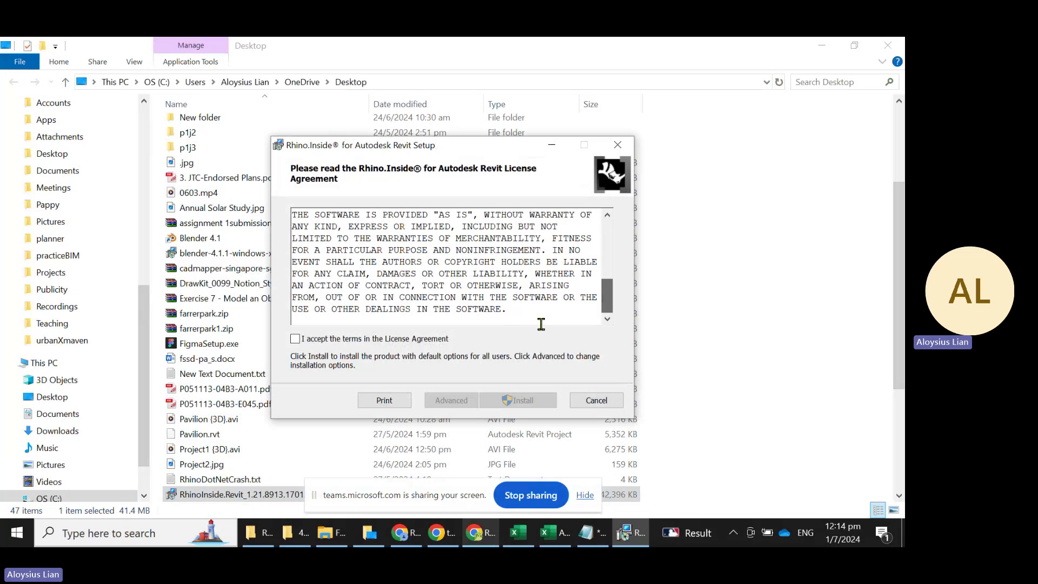
click(295, 340)
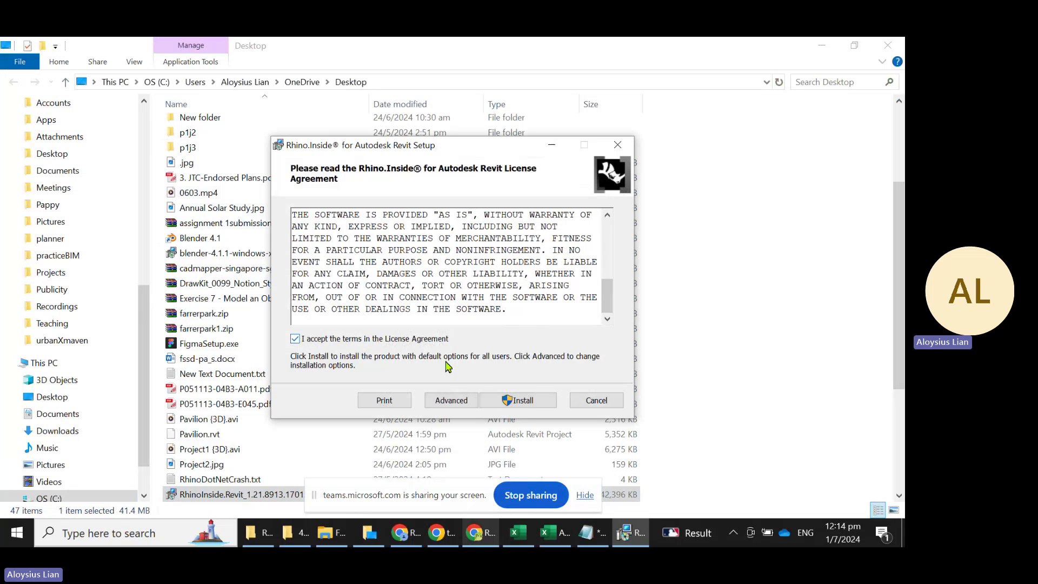
click(521, 400)
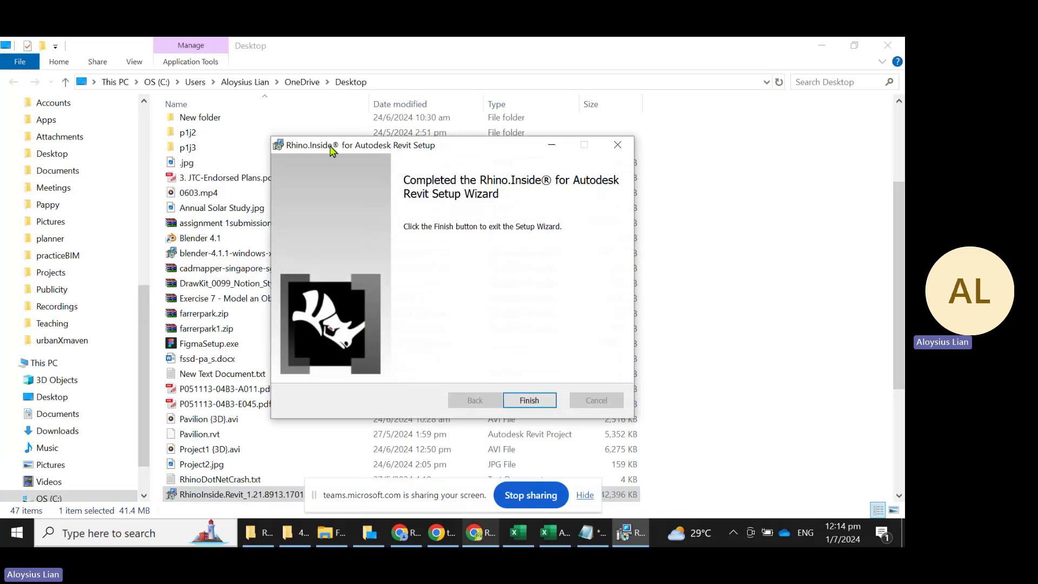
click(540, 402)
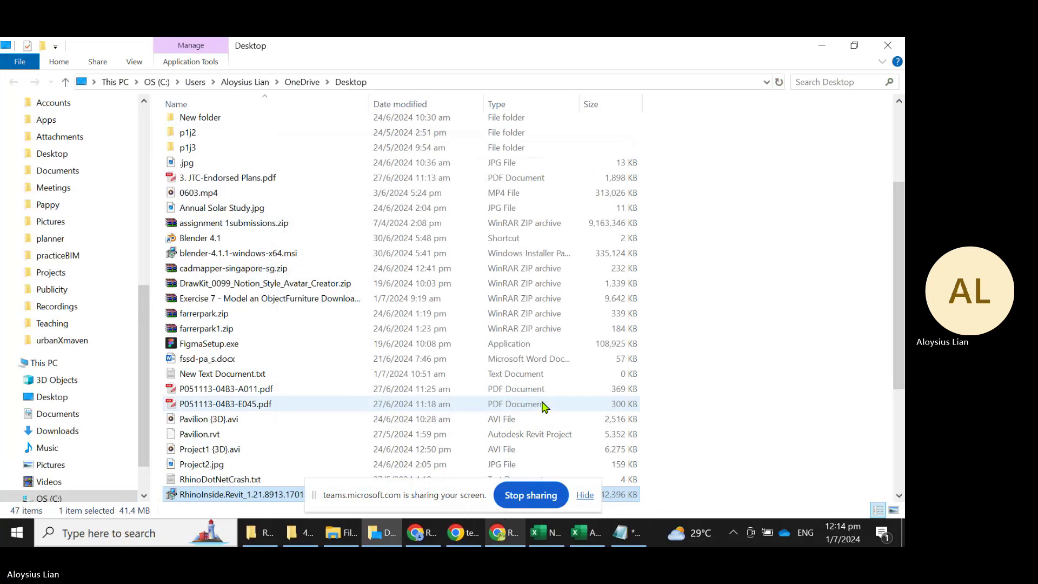
- Search Windows for 'revit', launch Revit 2023, and move the file browser aside
click(129, 534)
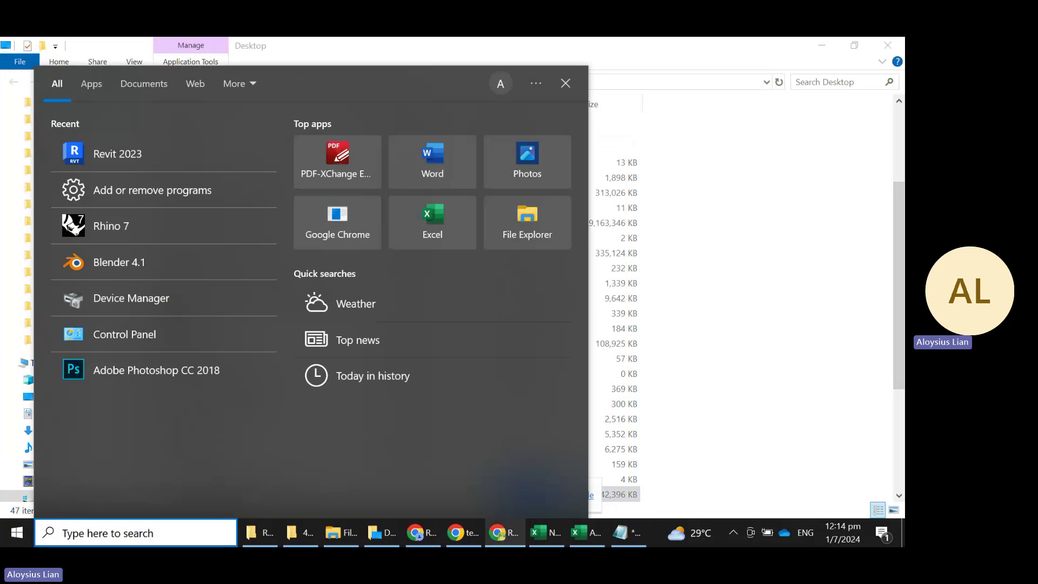
text(revit)
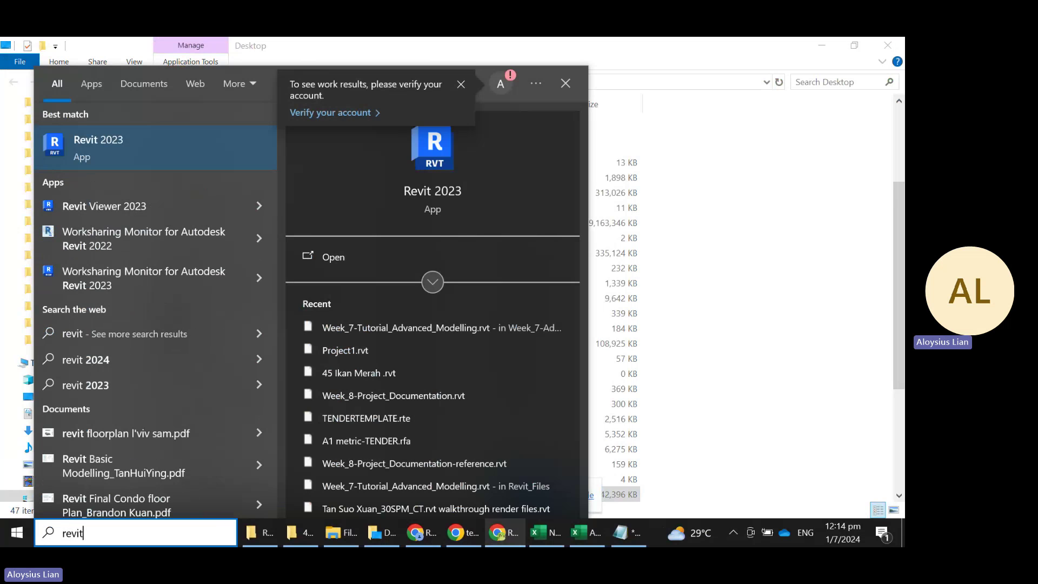
click(137, 156)
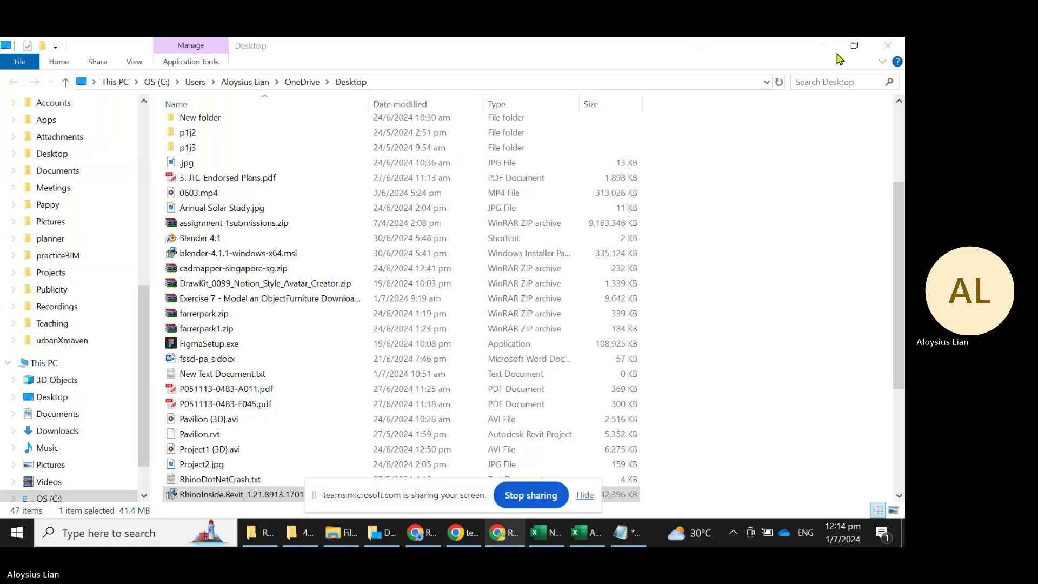
click(822, 46)
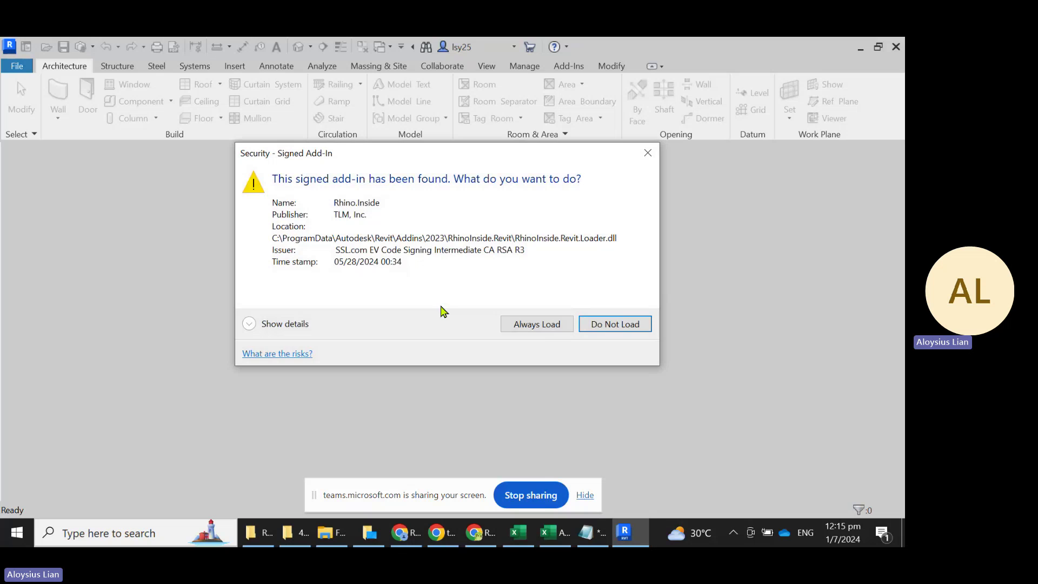
- Choose Always Load for the signed Rhino.Inside add-in
click(538, 325)
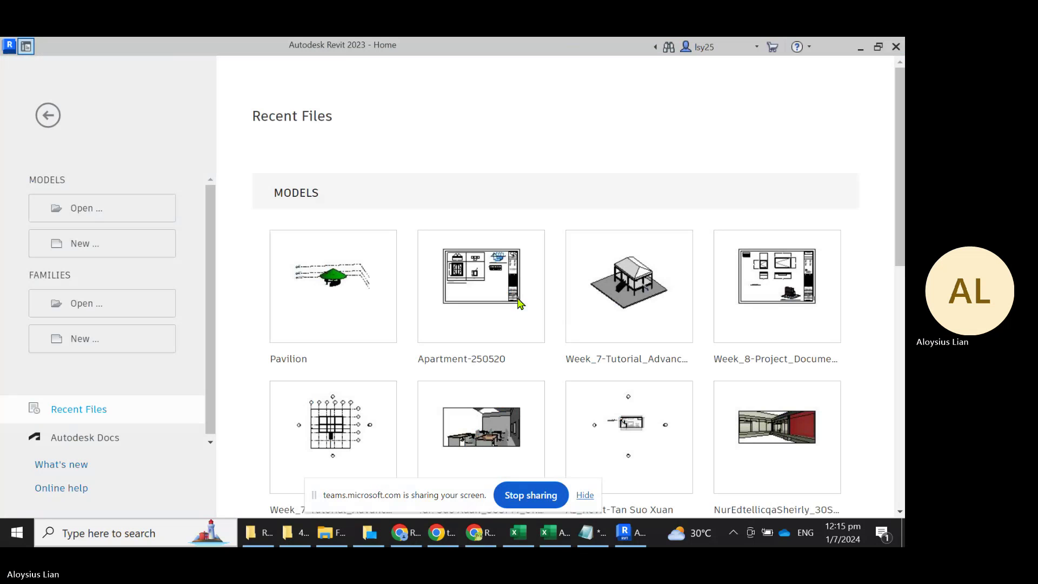
- Create a new project from the Metric-Architectural Template
click(144, 251)
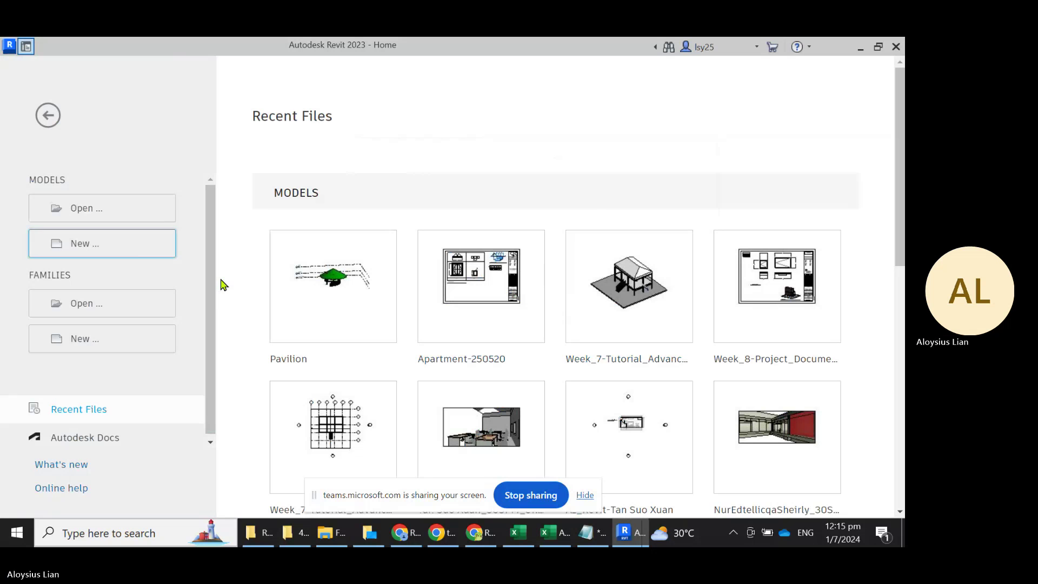
click(466, 256)
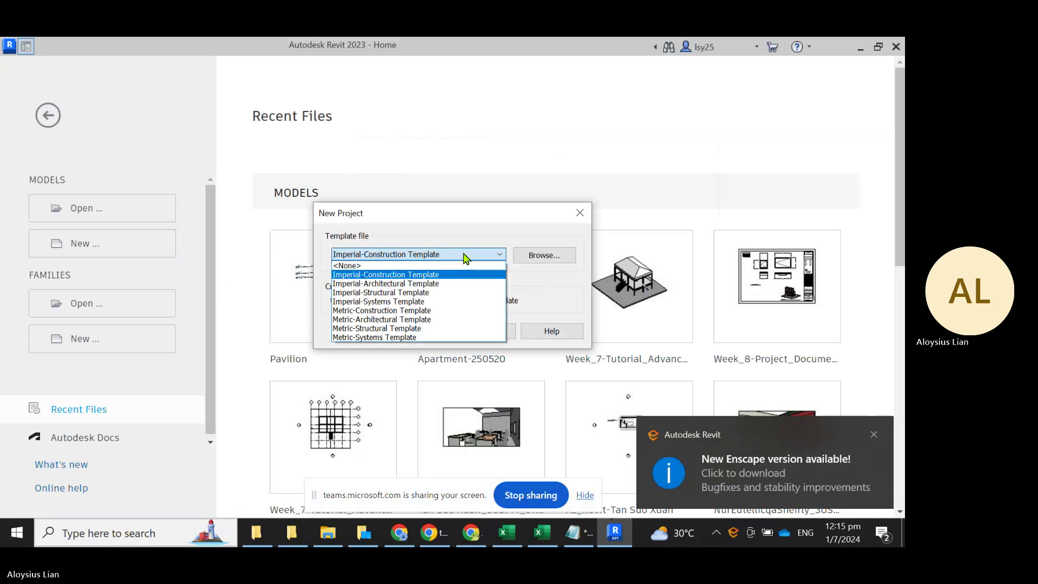
click(418, 320)
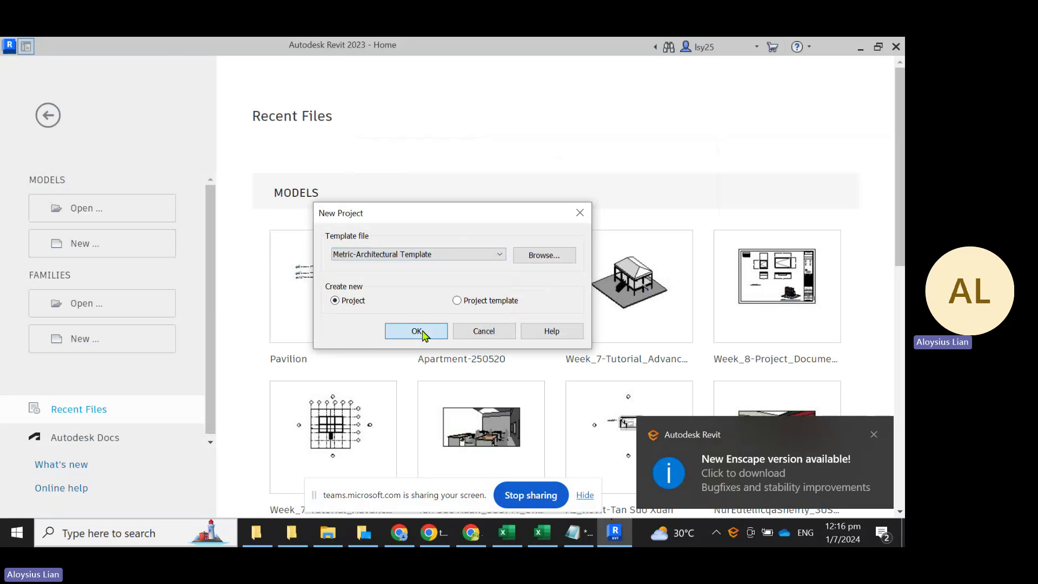
click(407, 331)
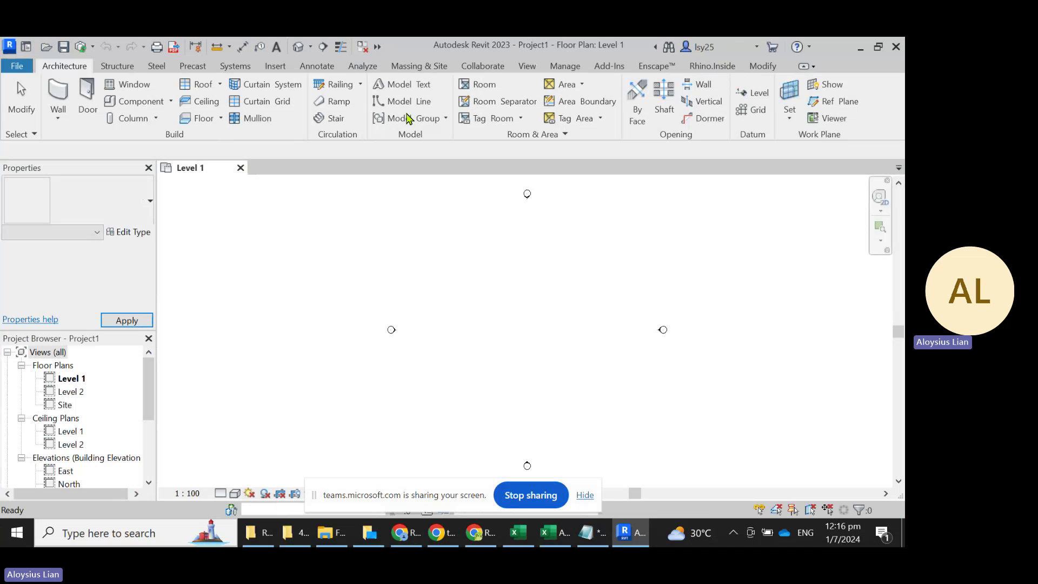
- Start Rhino from the Rhino.Inside tab within the current Revit session
click(712, 67)
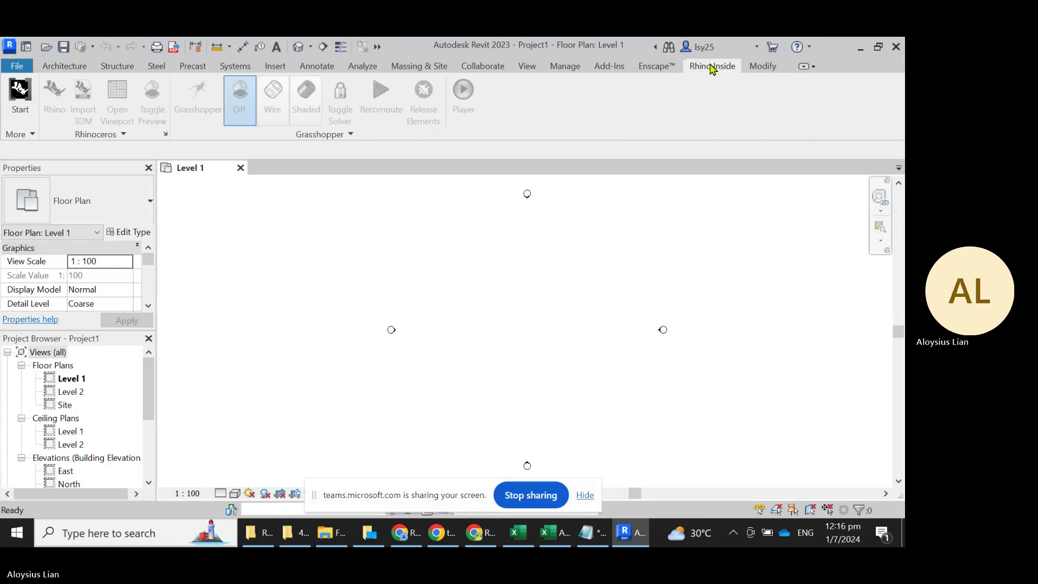
click(19, 92)
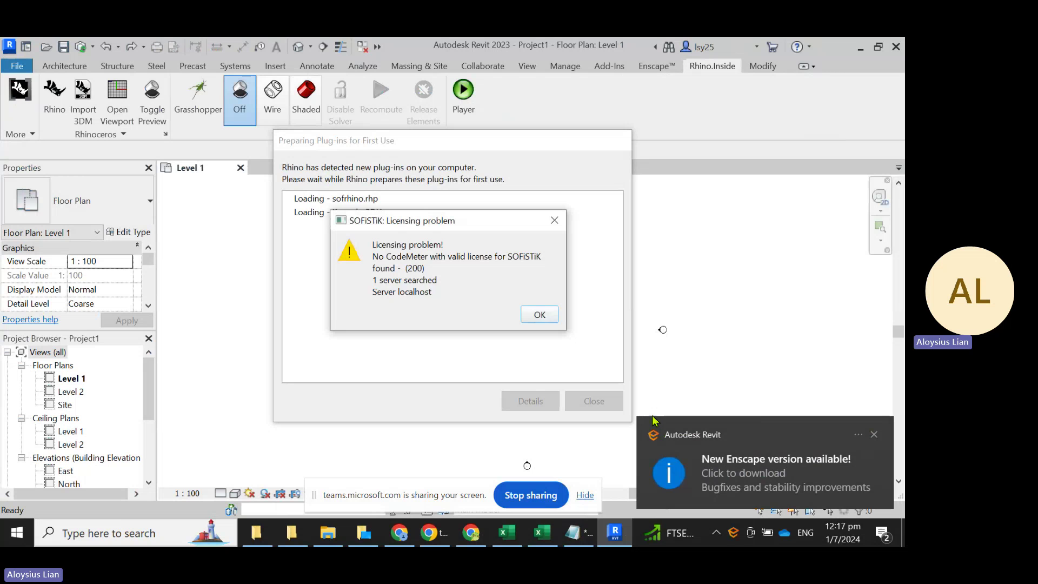
- Dismiss the SOFiSTiK and Rhino Developer errors and close the plug-in installation report
click(549, 322)
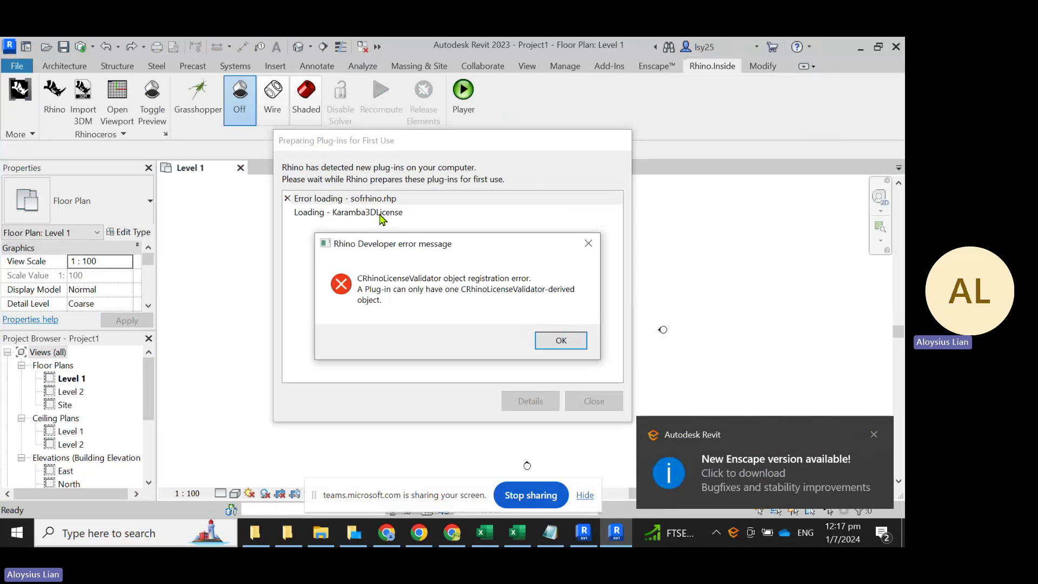
click(576, 343)
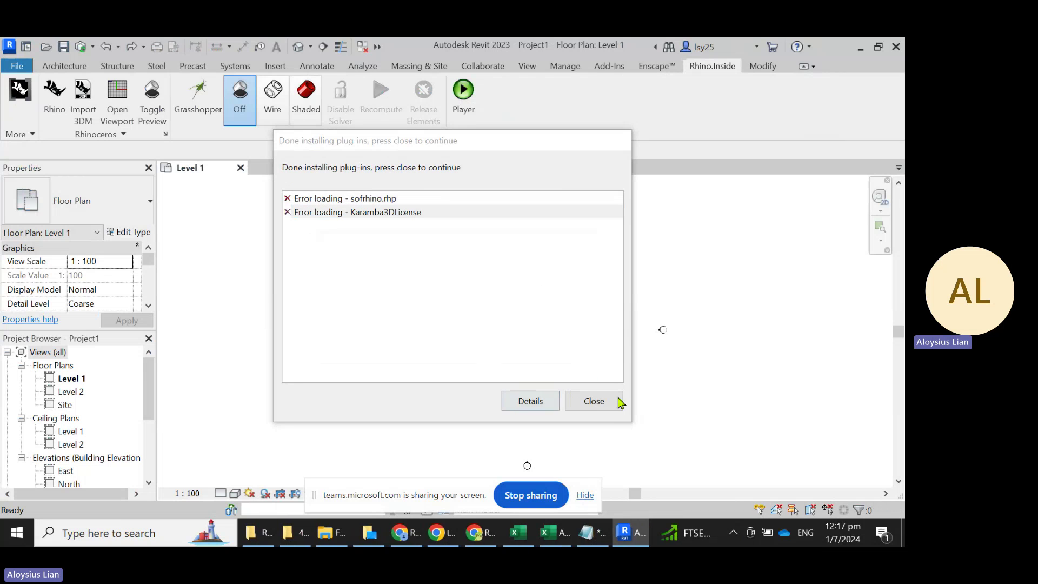
click(604, 401)
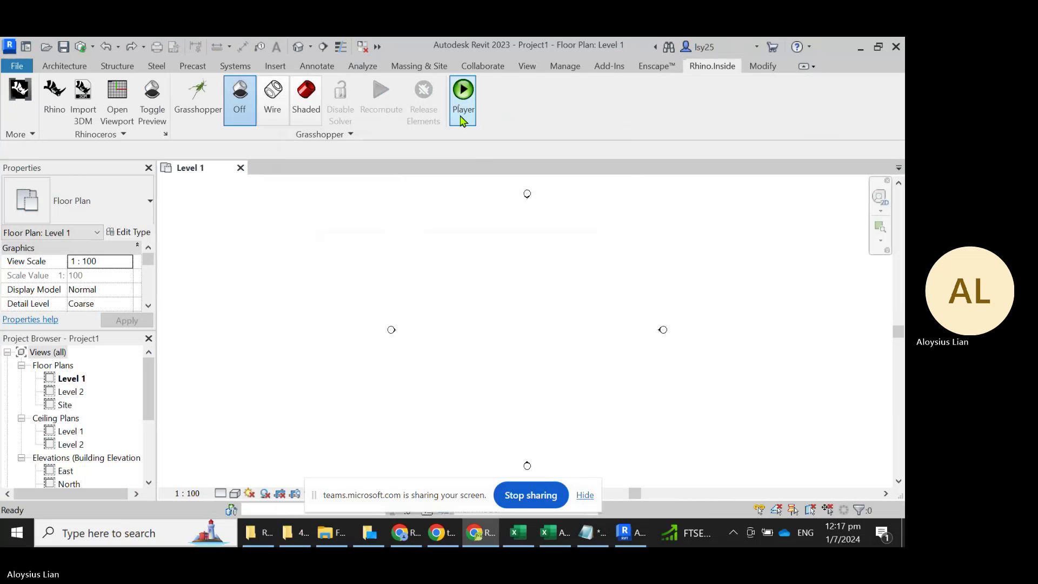
- Bring Revit to the front and launch the Rhino window from the Rhino.Inside tab
drag(382, 493, 621, 116)
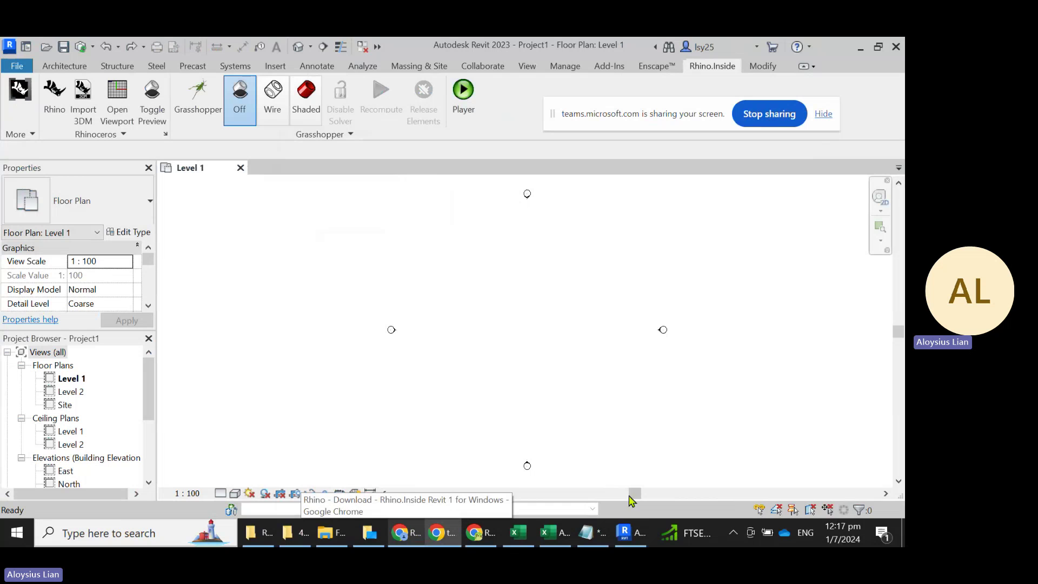
click(626, 535)
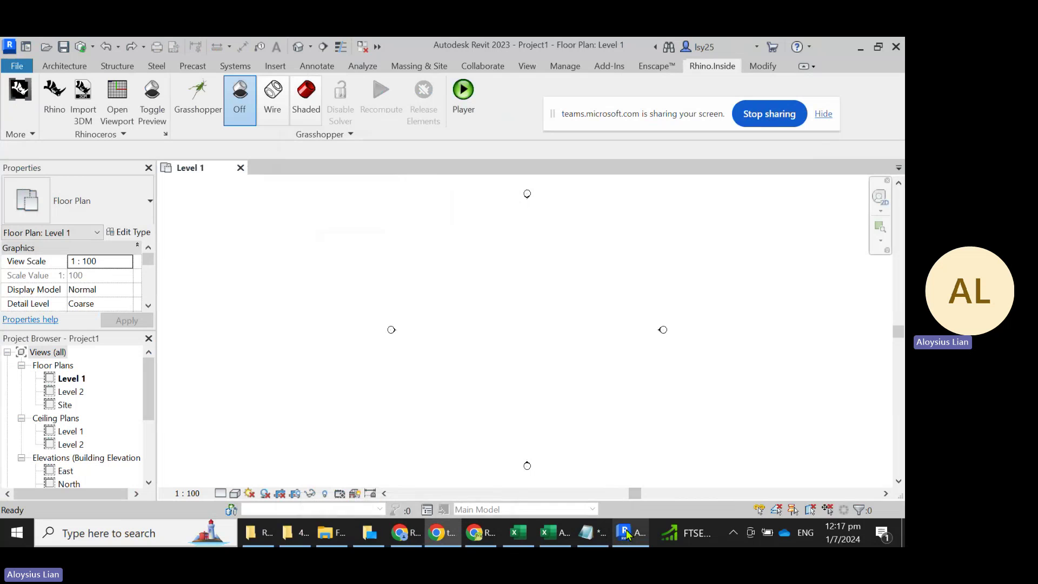
click(56, 93)
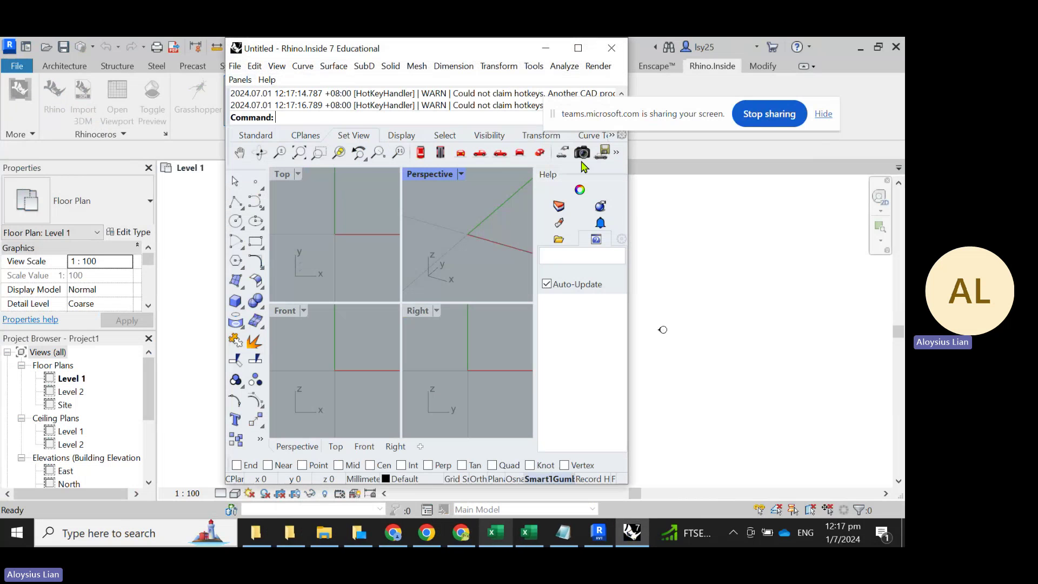
- Widen the Rhino.Inside 7 window to the right and settle it near the top of the Revit screen
drag(628, 448, 783, 448)
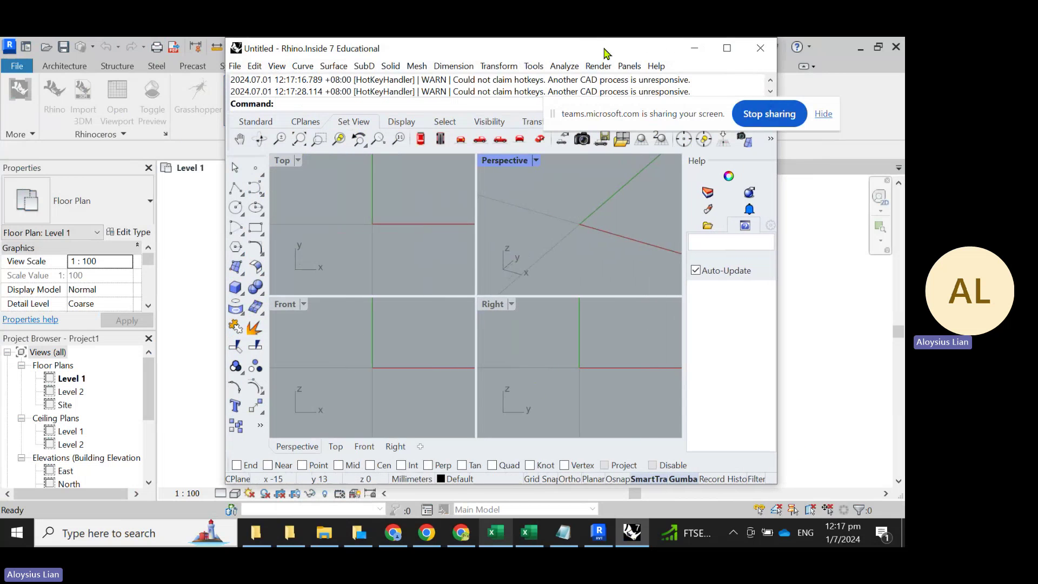
drag(602, 47, 596, 89)
drag(488, 120, 476, 58)
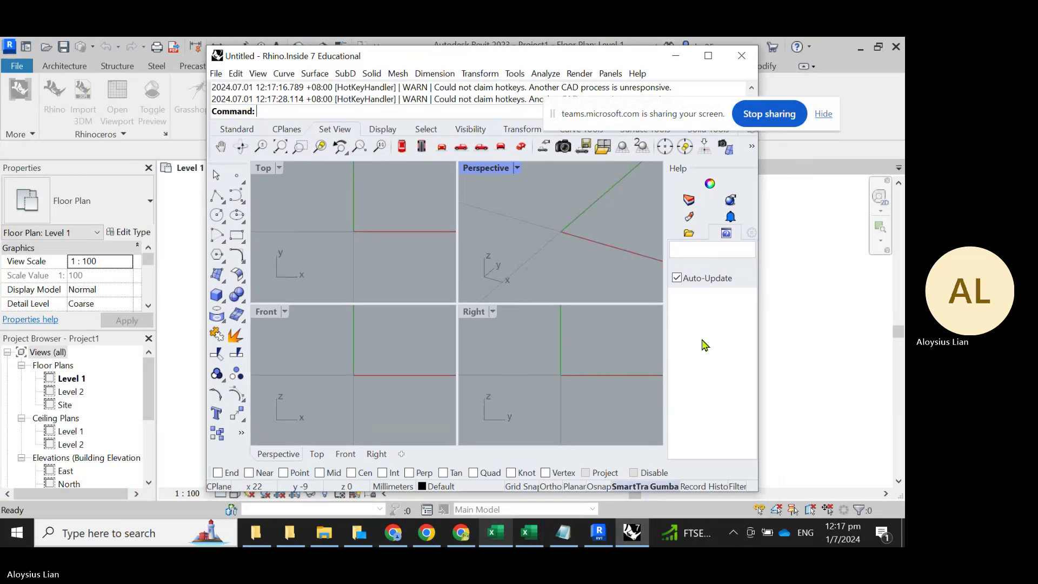